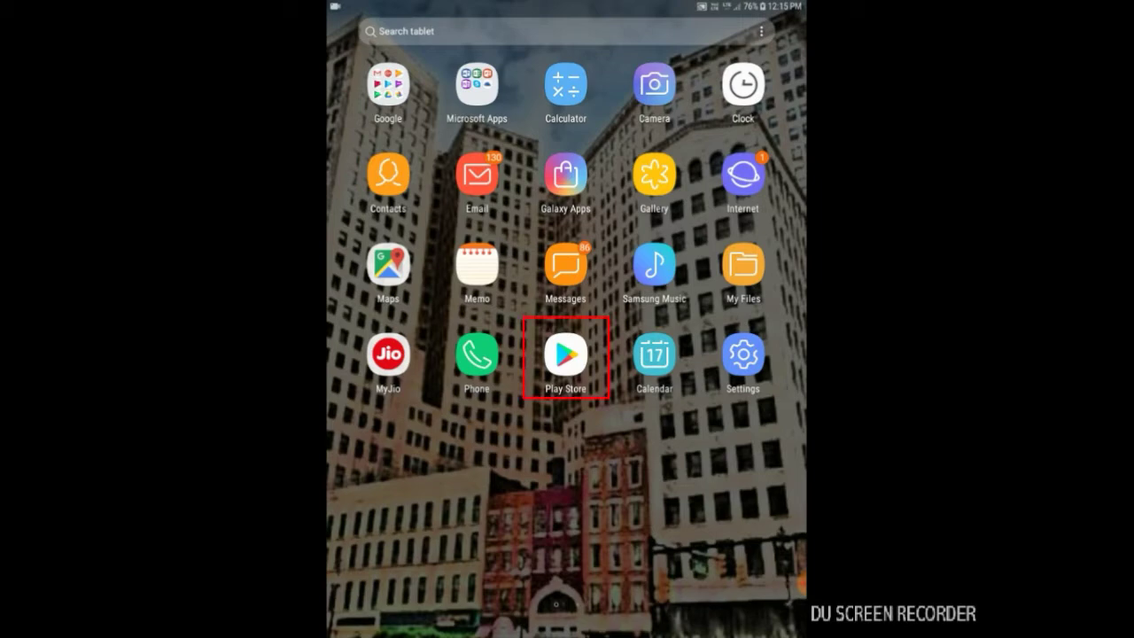
Step: Launch Google Play Store and back out to its home page
{"action": "left_click", "coordinate": [565, 355]}
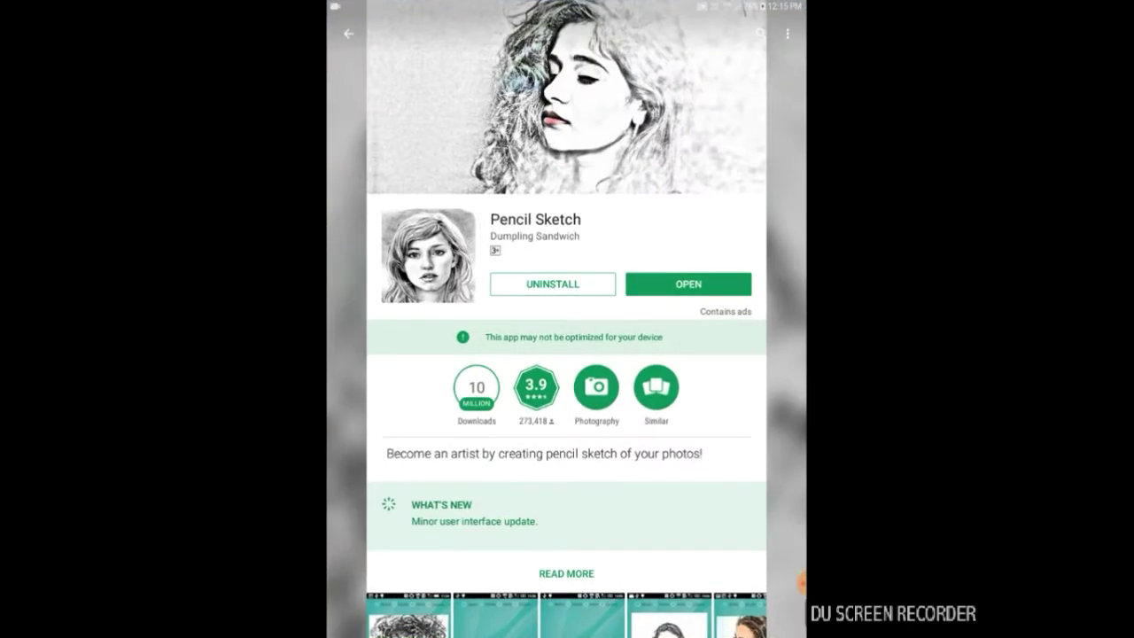
{"action": "key", "text": "Escape"}
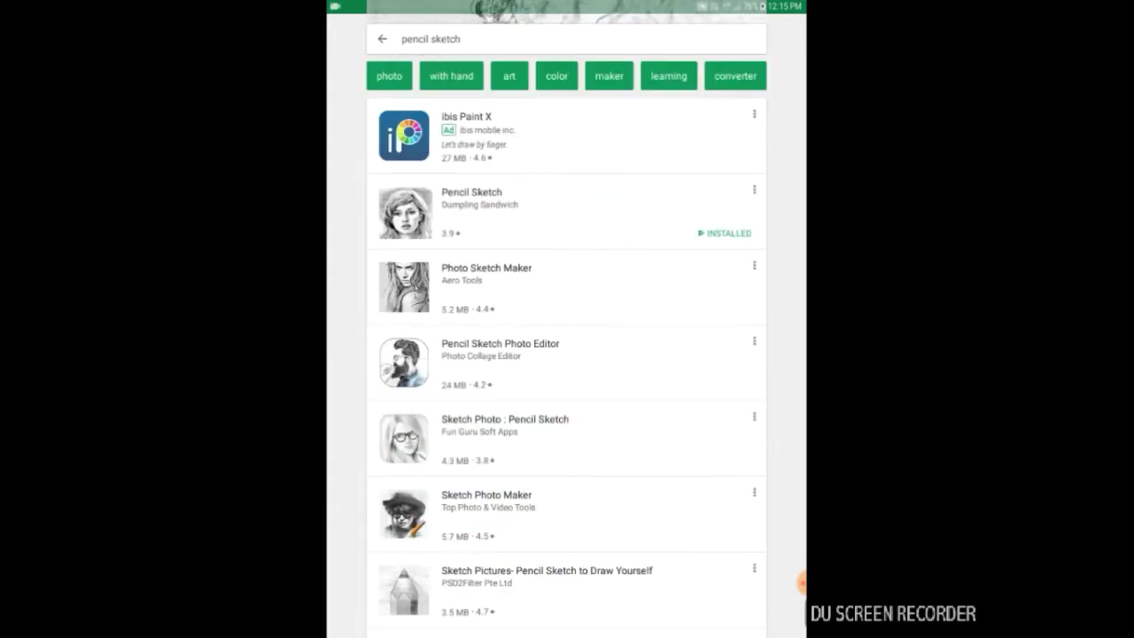
{"action": "key", "text": "Escape"}
Step: Search 'pencil sketch' and browse the Pencil Sketch app's details page
{"action": "left_click", "coordinate": [567, 39]}
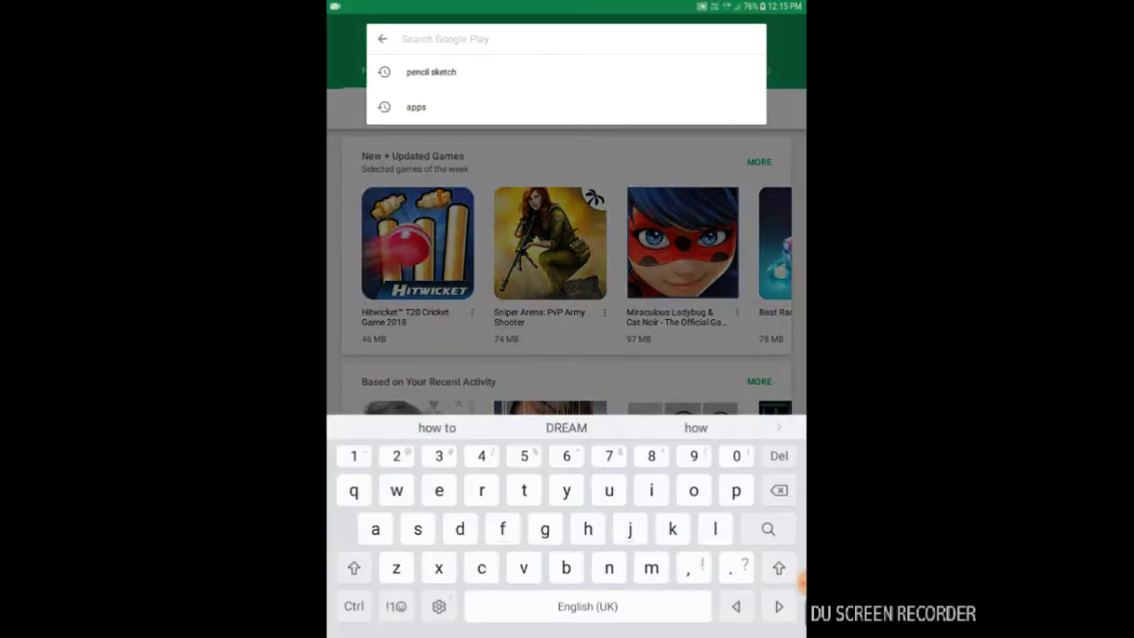
{"action": "type", "text": "pencil "}
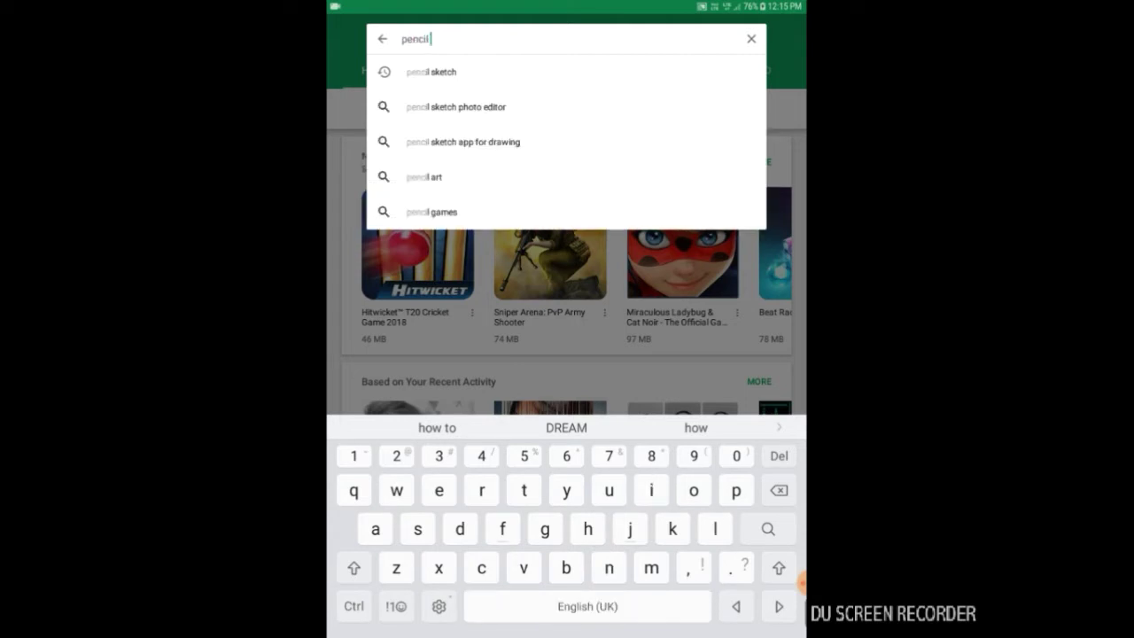
{"action": "type", "text": "sketch"}
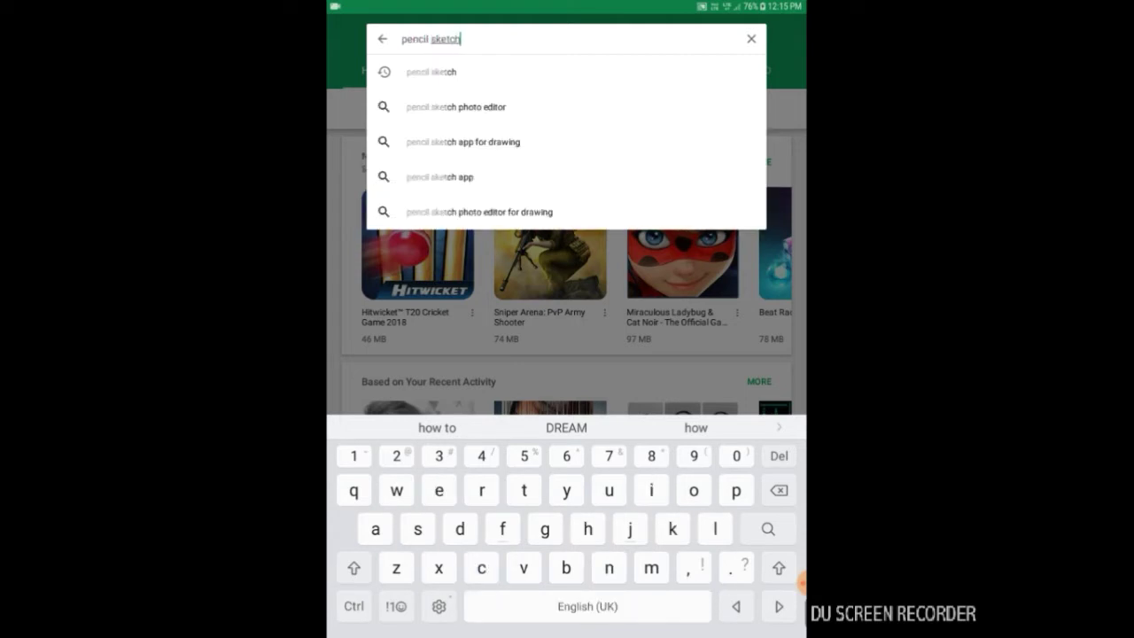
{"action": "left_click", "coordinate": [431, 71]}
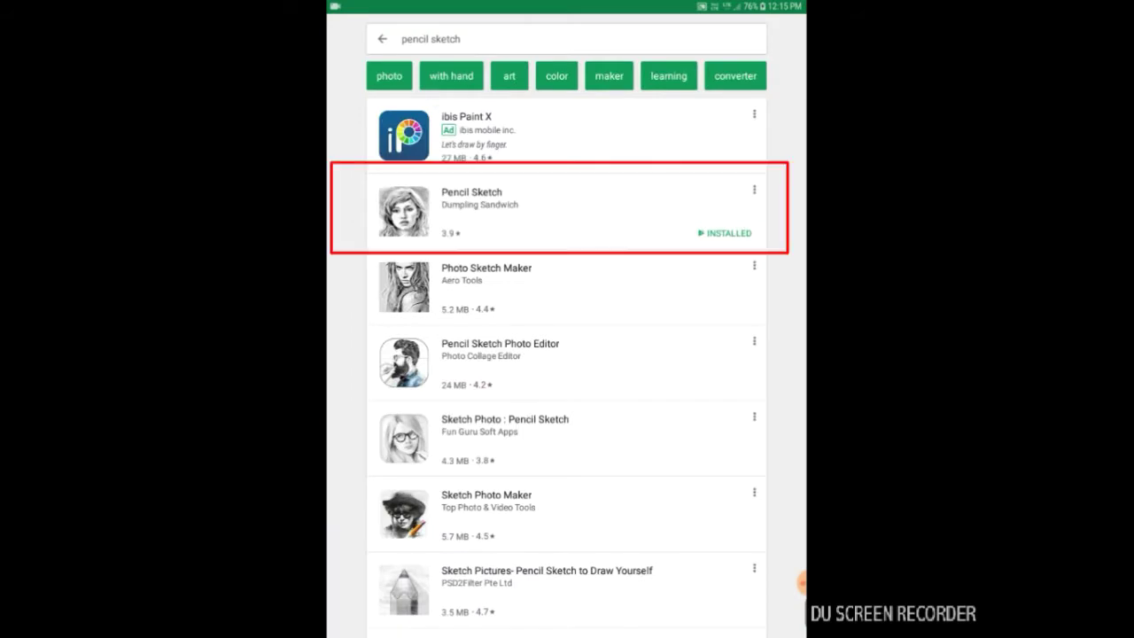
{"action": "left_click", "coordinate": [496, 210]}
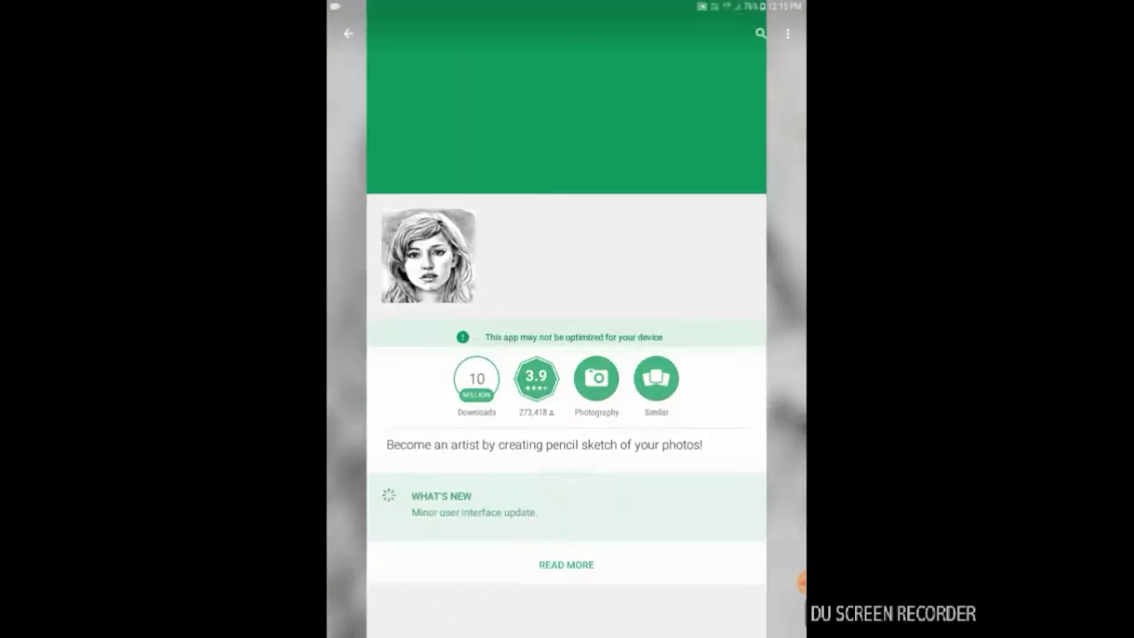
{"action": "scroll", "coordinate": [566, 354], "scroll_direction": "down", "scroll_amount": 5}
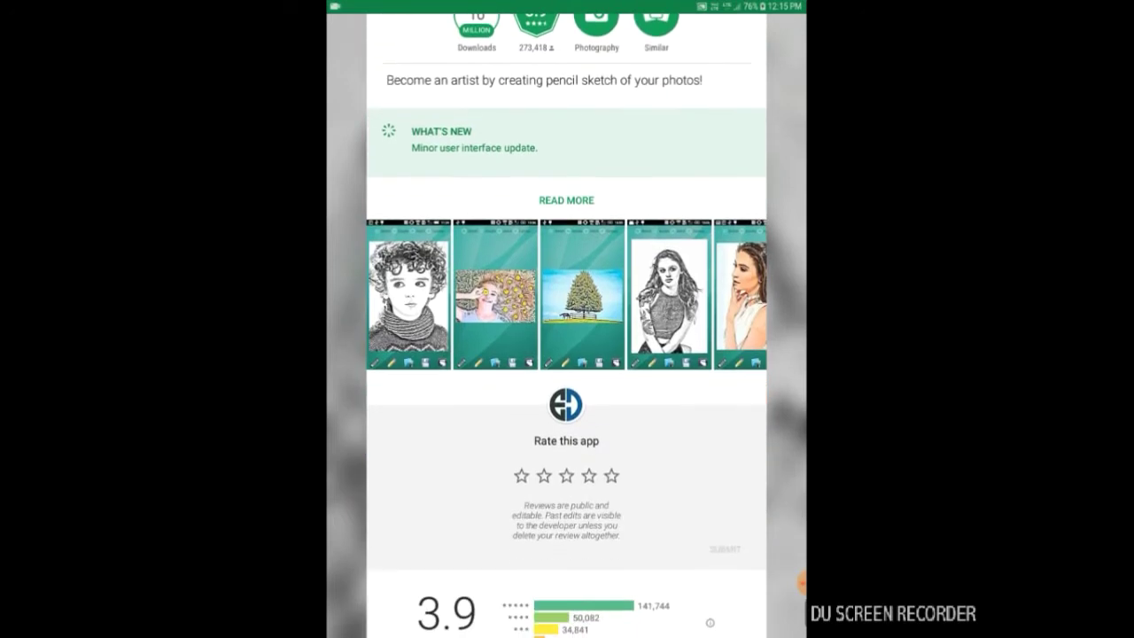
{"action": "scroll", "coordinate": [566, 294], "scroll_direction": "right", "scroll_amount": 2}
{"action": "scroll", "coordinate": [565, 354], "scroll_direction": "up", "scroll_amount": 5}
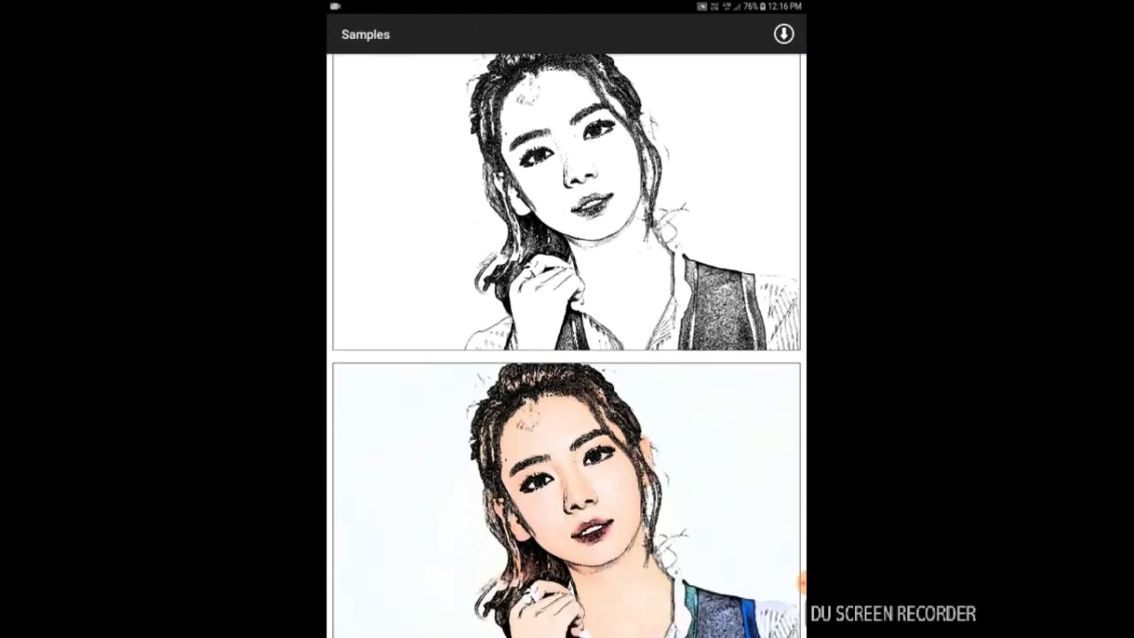
Step: Scroll down through the sample pencil-sketch portraits, then go back to the main menu
{"action": "scroll", "coordinate": [566, 346], "scroll_direction": "down", "scroll_amount": 5}
{"action": "scroll", "coordinate": [565, 346], "scroll_direction": "down", "scroll_amount": 2}
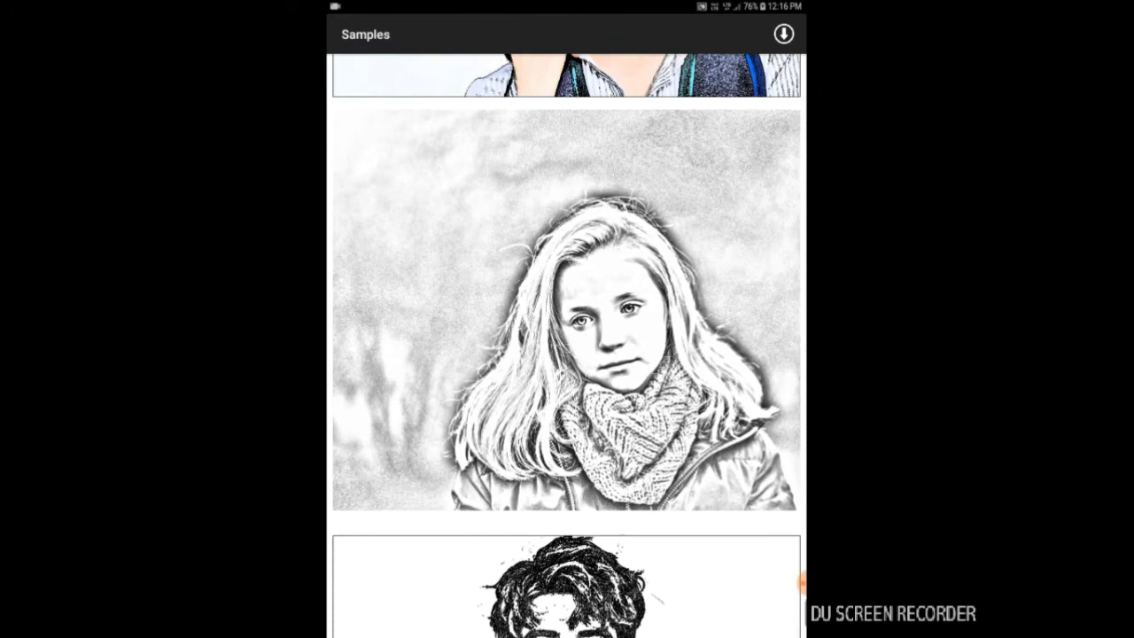
{"action": "scroll", "coordinate": [566, 346], "scroll_direction": "down", "scroll_amount": 3}
{"action": "scroll", "coordinate": [566, 346], "scroll_direction": "down", "scroll_amount": 2}
{"action": "scroll", "coordinate": [566, 345], "scroll_direction": "down", "scroll_amount": 3}
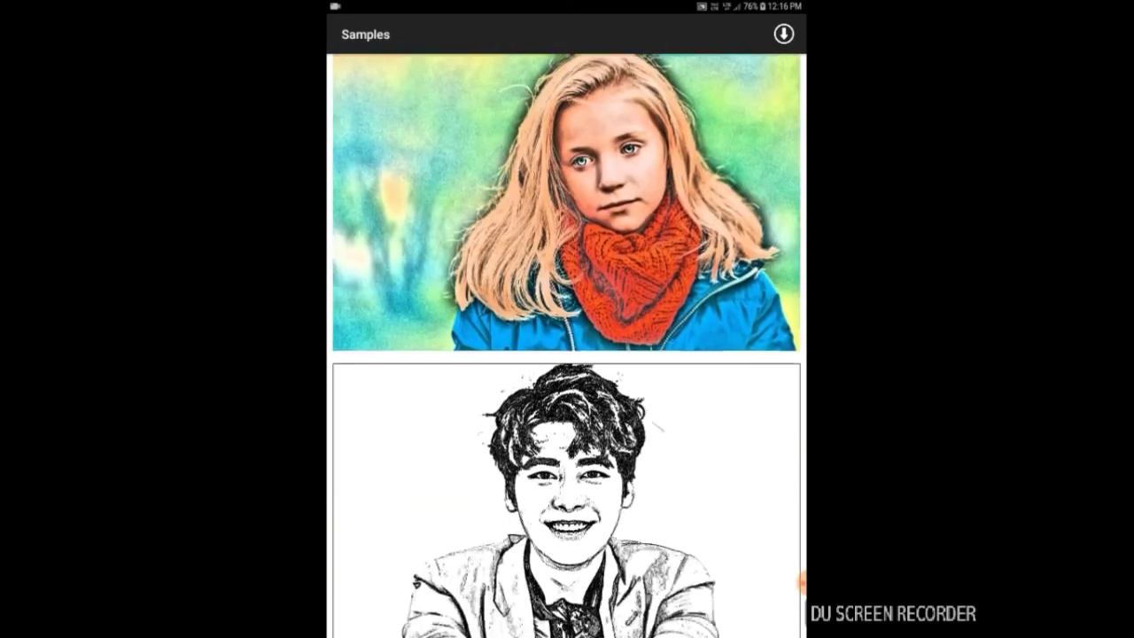
{"action": "scroll", "coordinate": [566, 345], "scroll_direction": "down", "scroll_amount": 2}
{"action": "scroll", "coordinate": [566, 346], "scroll_direction": "down", "scroll_amount": 3}
{"action": "scroll", "coordinate": [566, 346], "scroll_direction": "down", "scroll_amount": 1}
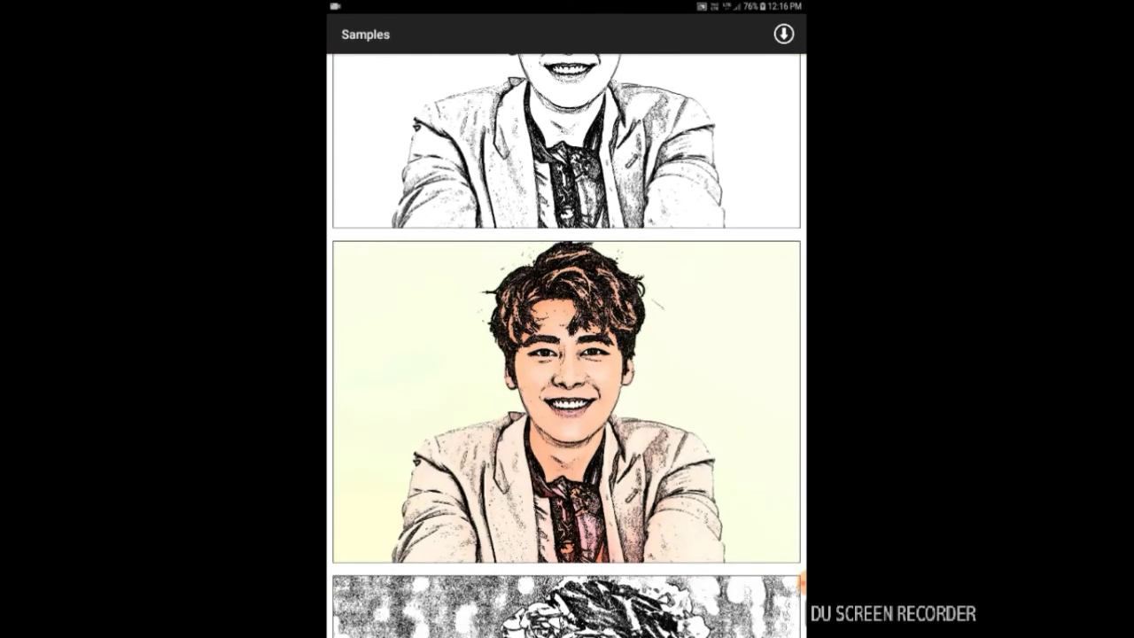
{"action": "key", "text": "Escape"}
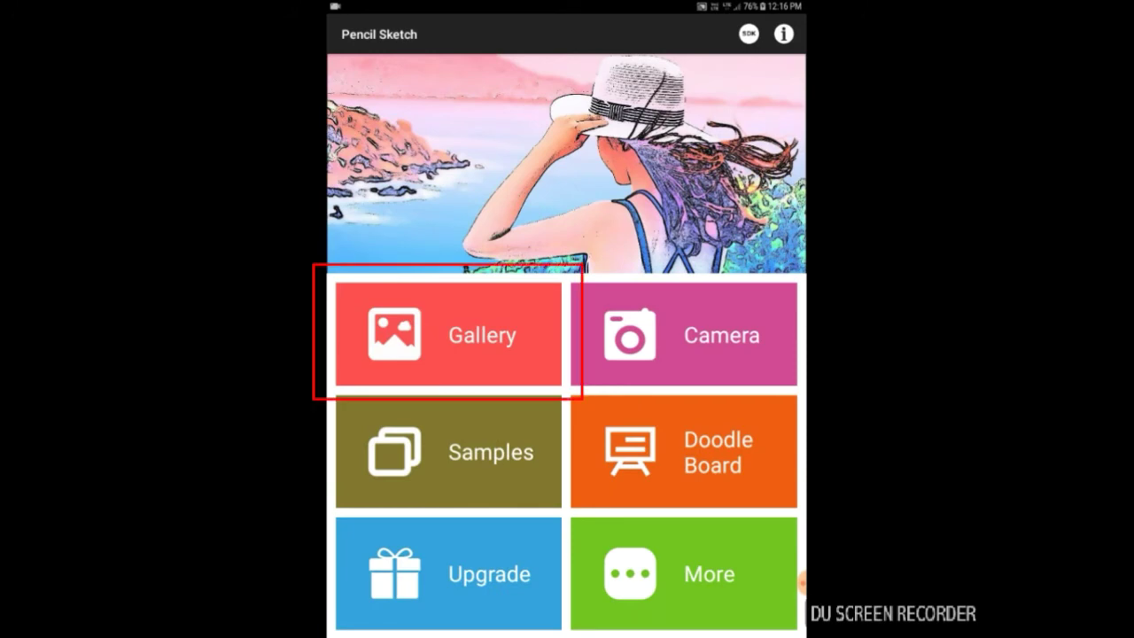
Step: Load the city building photo from the gallery and rotate it counter-clockwise
{"action": "left_click", "coordinate": [448, 335]}
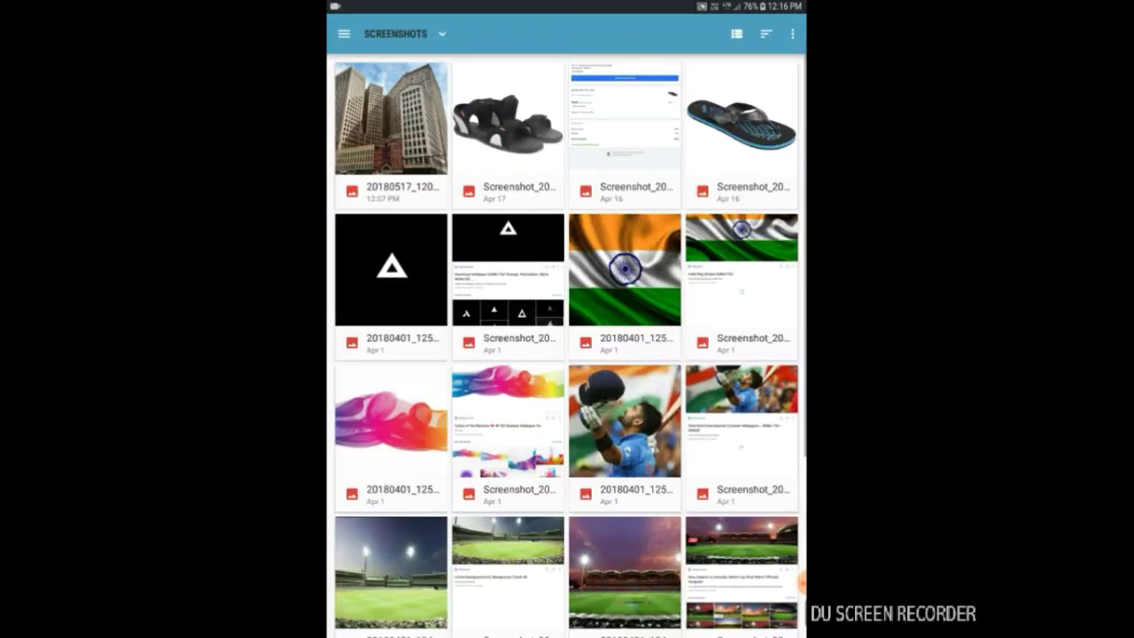
{"action": "left_click", "coordinate": [391, 118]}
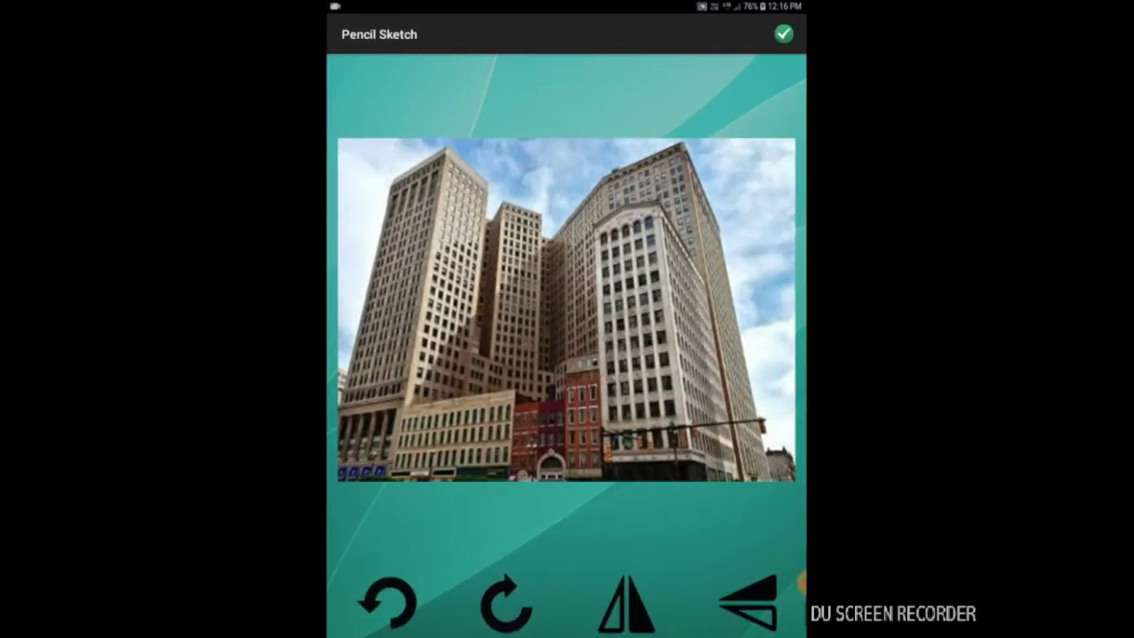
{"action": "left_click", "coordinate": [390, 602]}
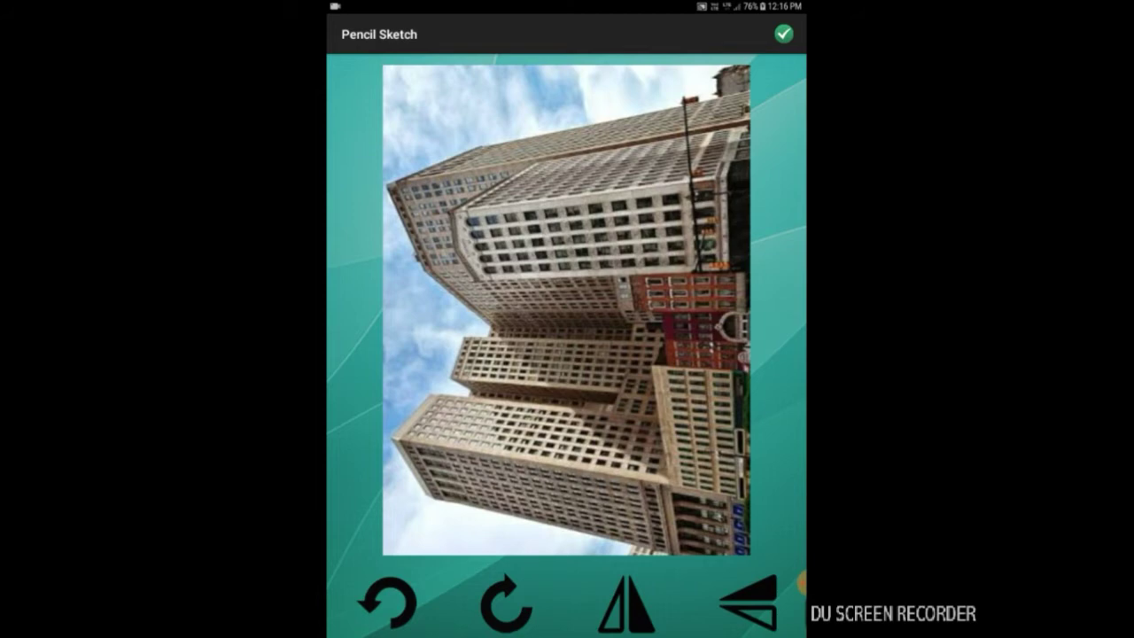
{"action": "left_click", "coordinate": [390, 602]}
{"action": "left_click", "coordinate": [390, 602]}
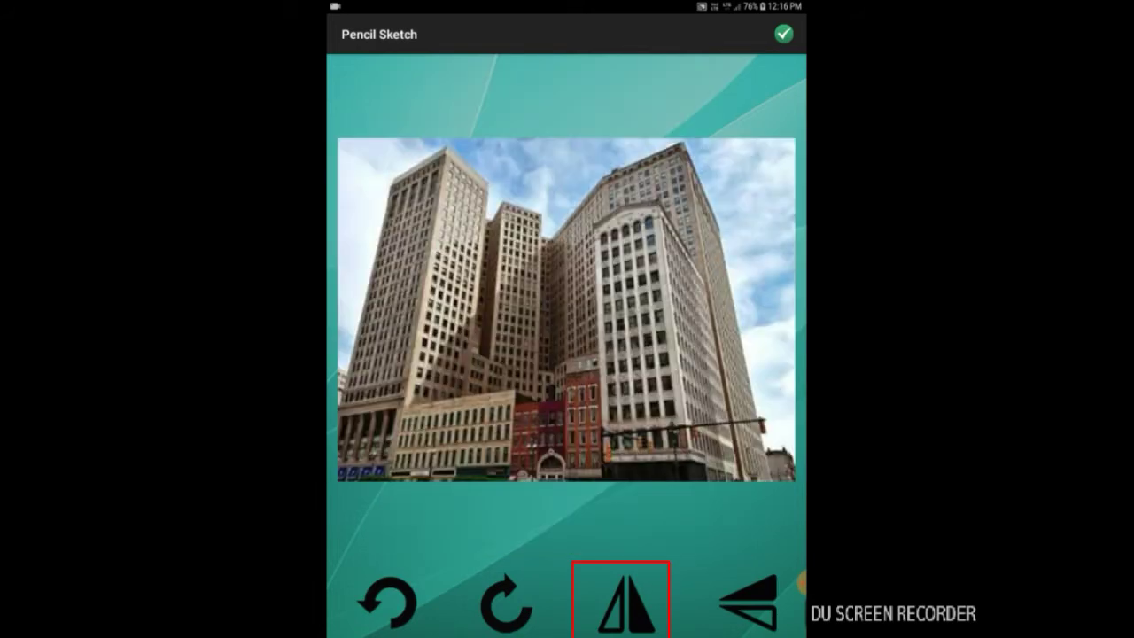
Step: Flip the photo and rotate it through quarter turns until it is upright
{"action": "left_click", "coordinate": [627, 602]}
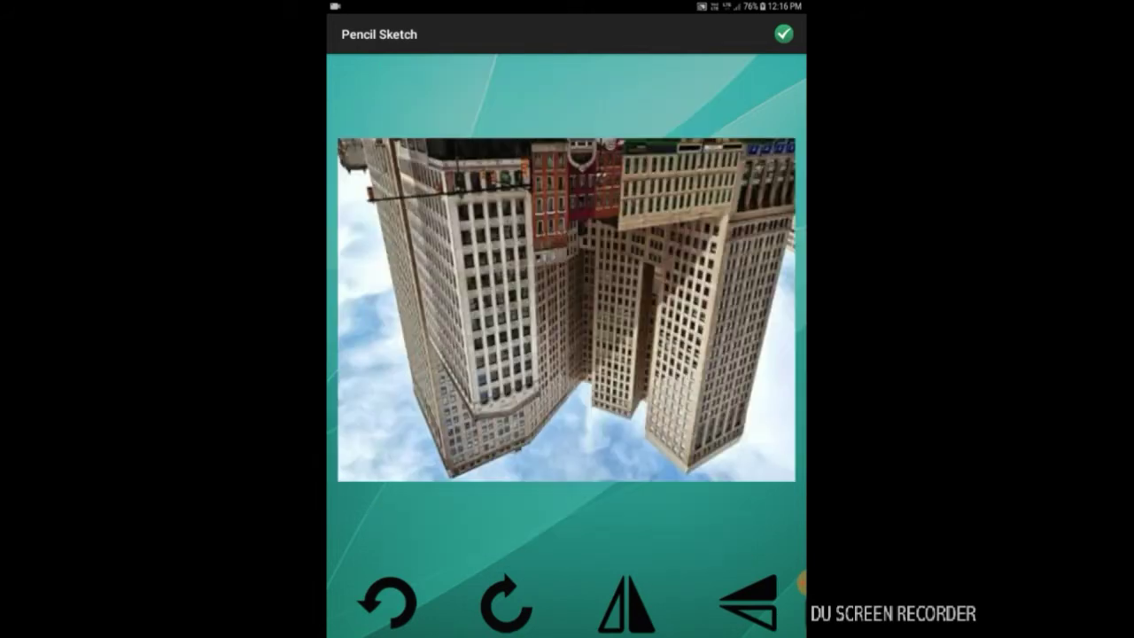
{"action": "left_click", "coordinate": [505, 602]}
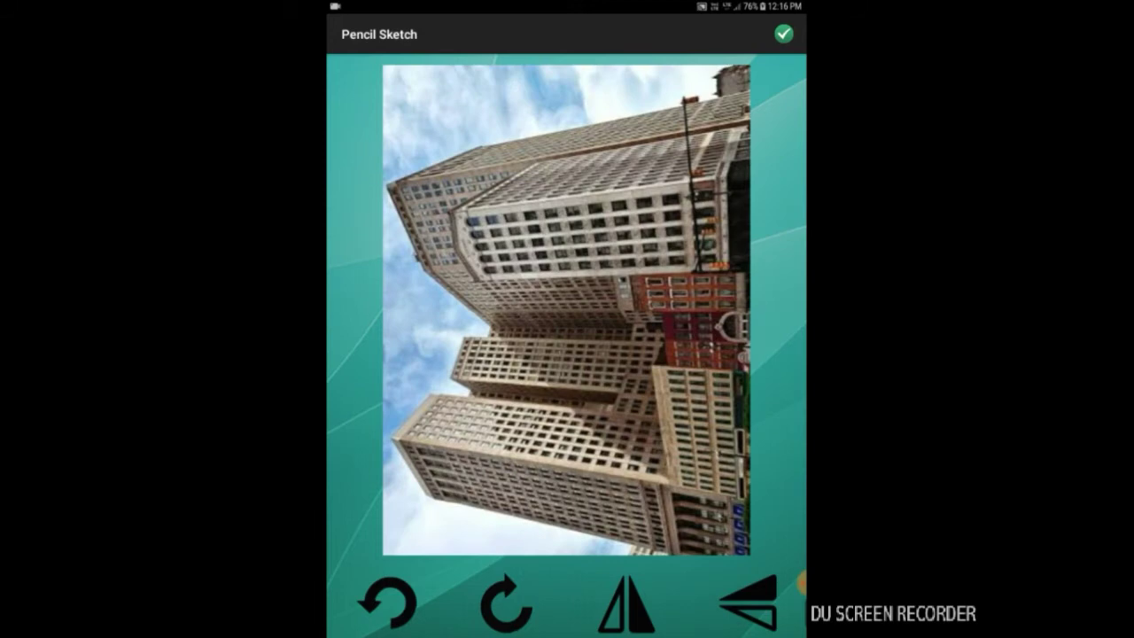
{"action": "left_click", "coordinate": [505, 602]}
{"action": "left_click", "coordinate": [505, 603]}
{"action": "left_click", "coordinate": [390, 602]}
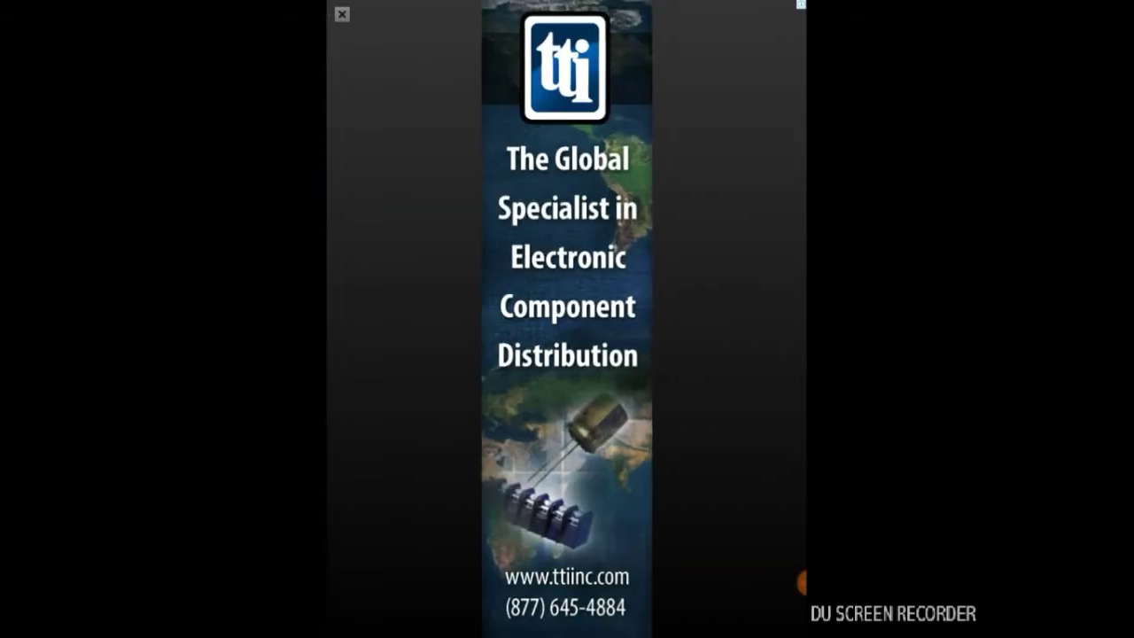
Step: Dismiss the ad and preview the photo as black-and-white, Doodle and Hatch sketches
{"action": "left_click", "coordinate": [341, 15]}
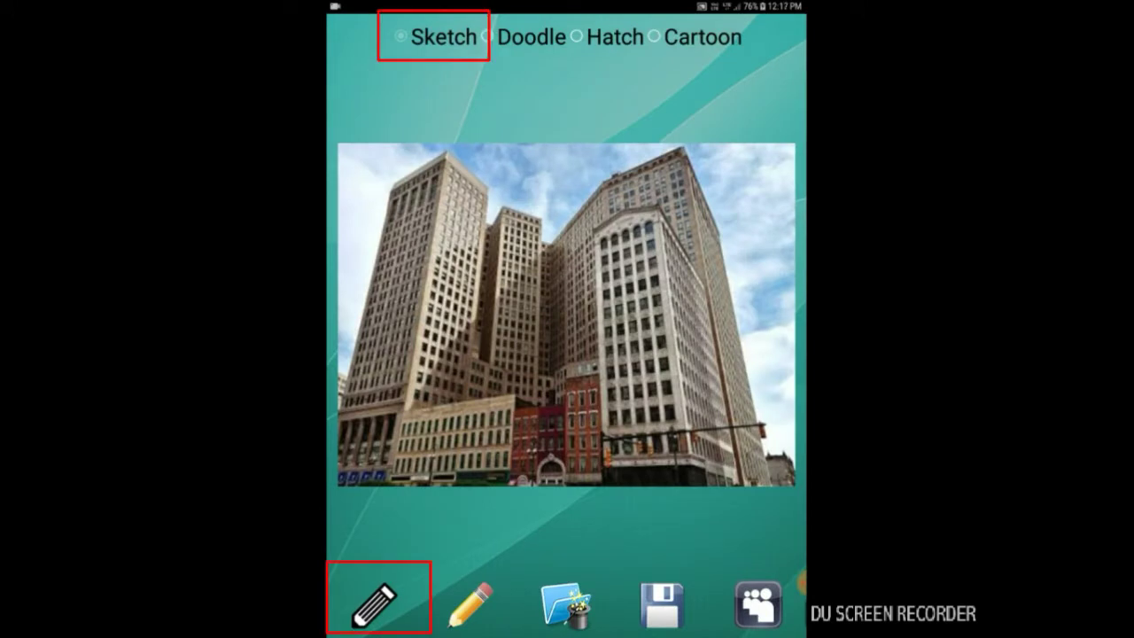
{"action": "left_click", "coordinate": [377, 605]}
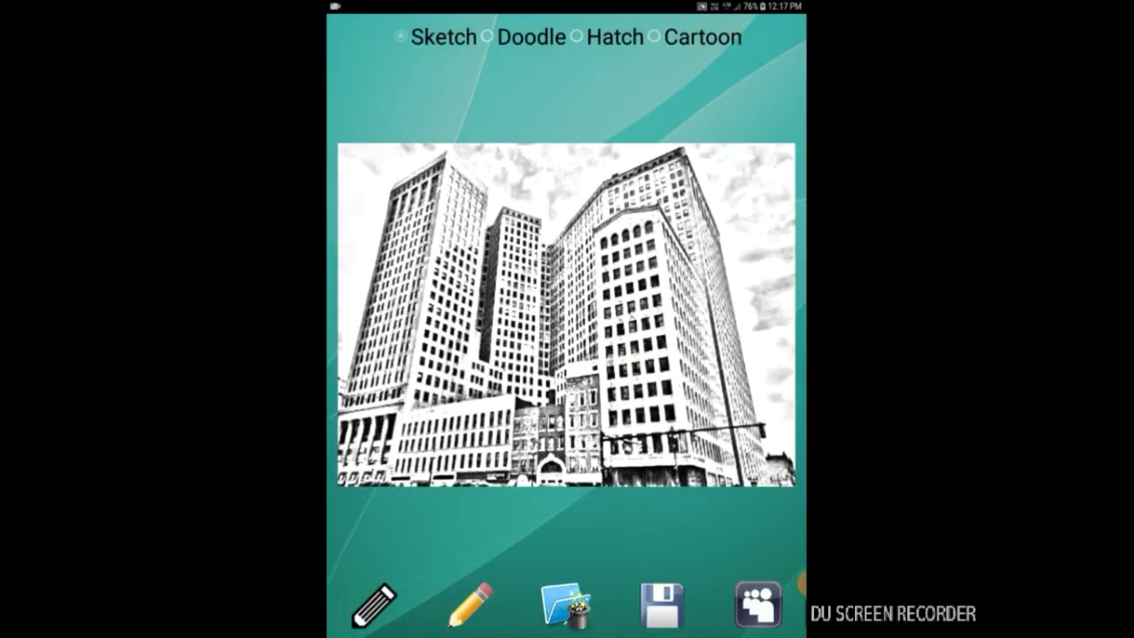
{"action": "left_click", "coordinate": [488, 37]}
{"action": "left_click", "coordinate": [377, 605]}
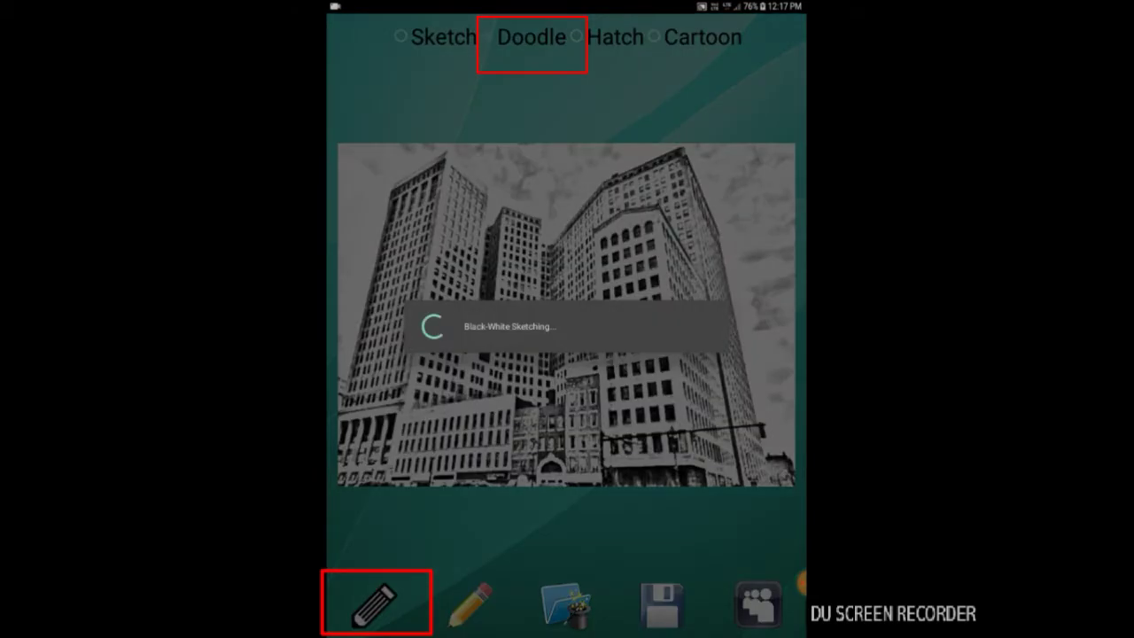
{"action": "left_click", "coordinate": [577, 36]}
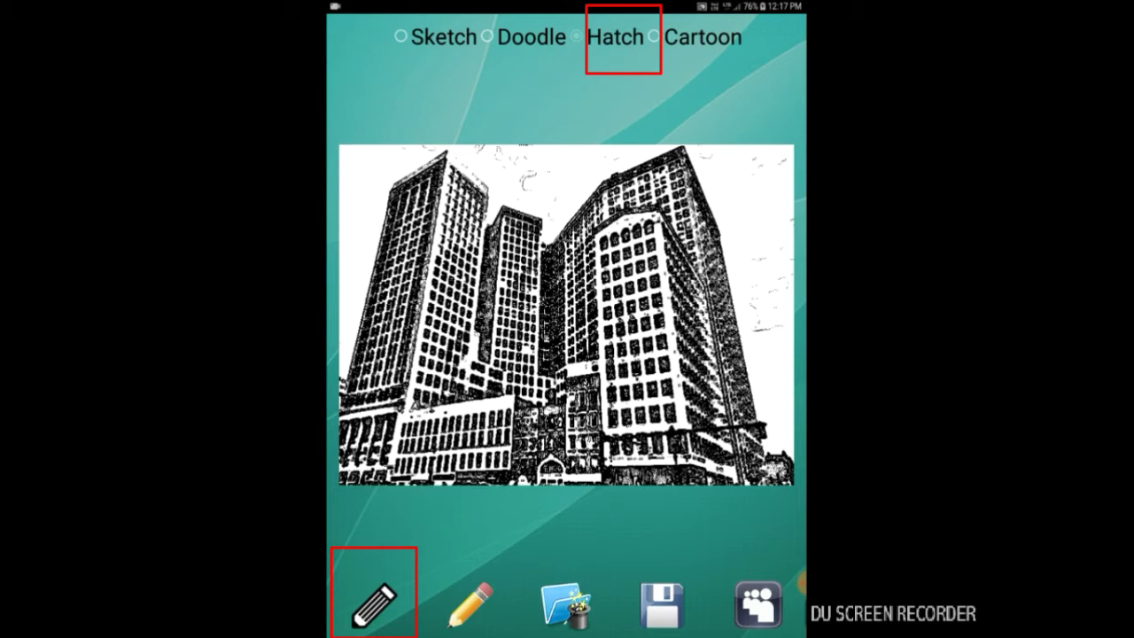
{"action": "left_click", "coordinate": [373, 602]}
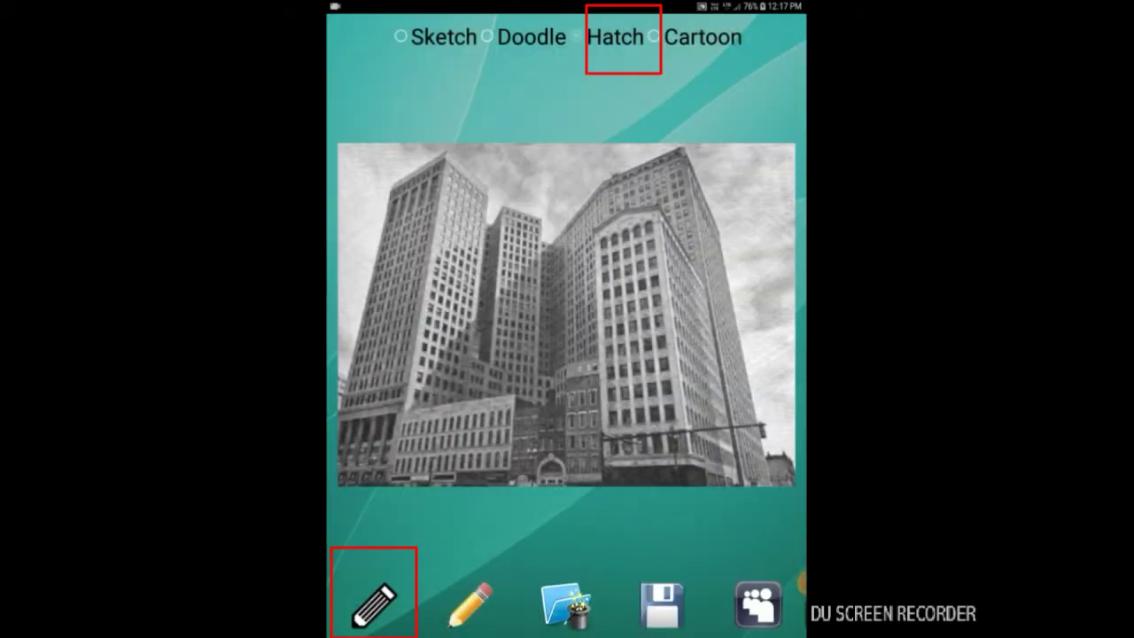
Step: Try the Cartoon style, then switch back to Hatch and render it in colour
{"action": "left_click", "coordinate": [654, 36]}
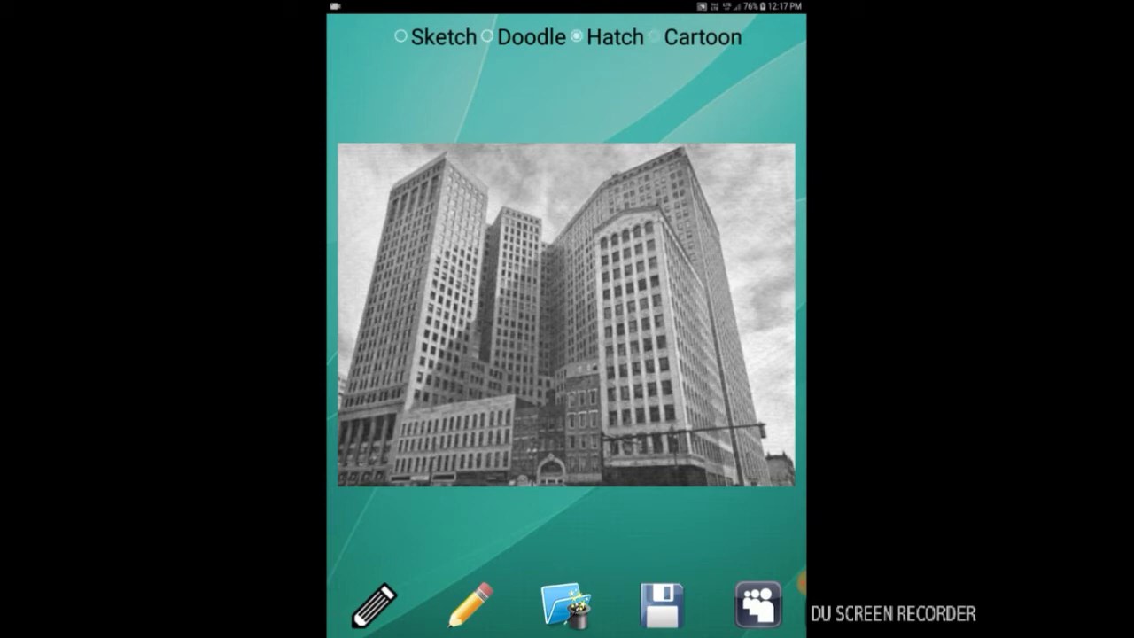
{"action": "left_click", "coordinate": [374, 602]}
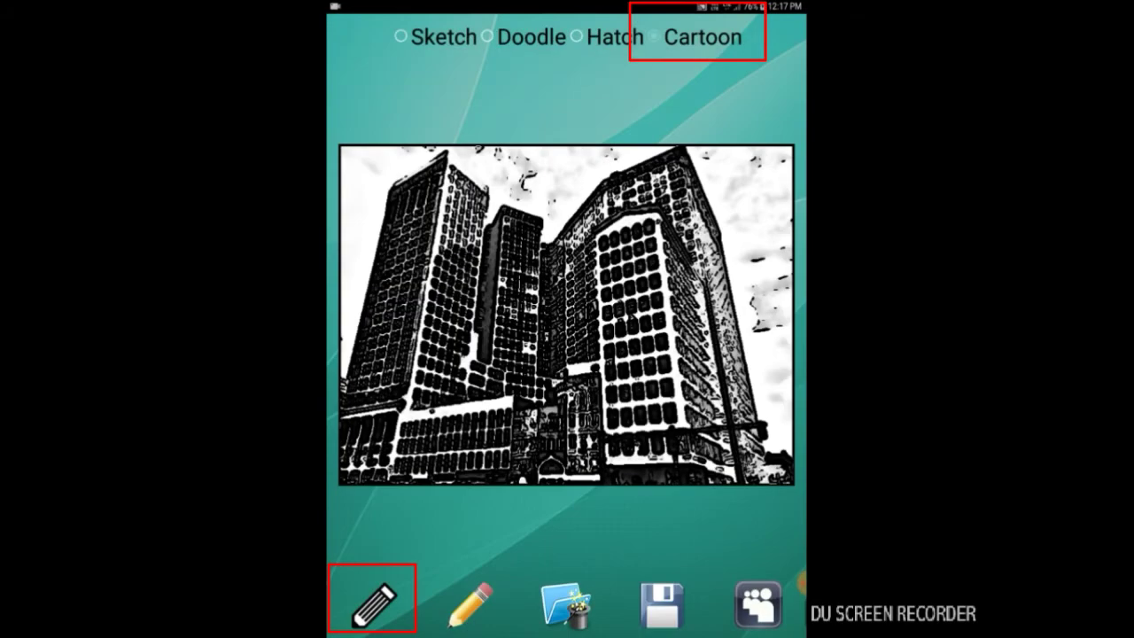
{"action": "left_click", "coordinate": [576, 36]}
{"action": "left_click", "coordinate": [374, 602]}
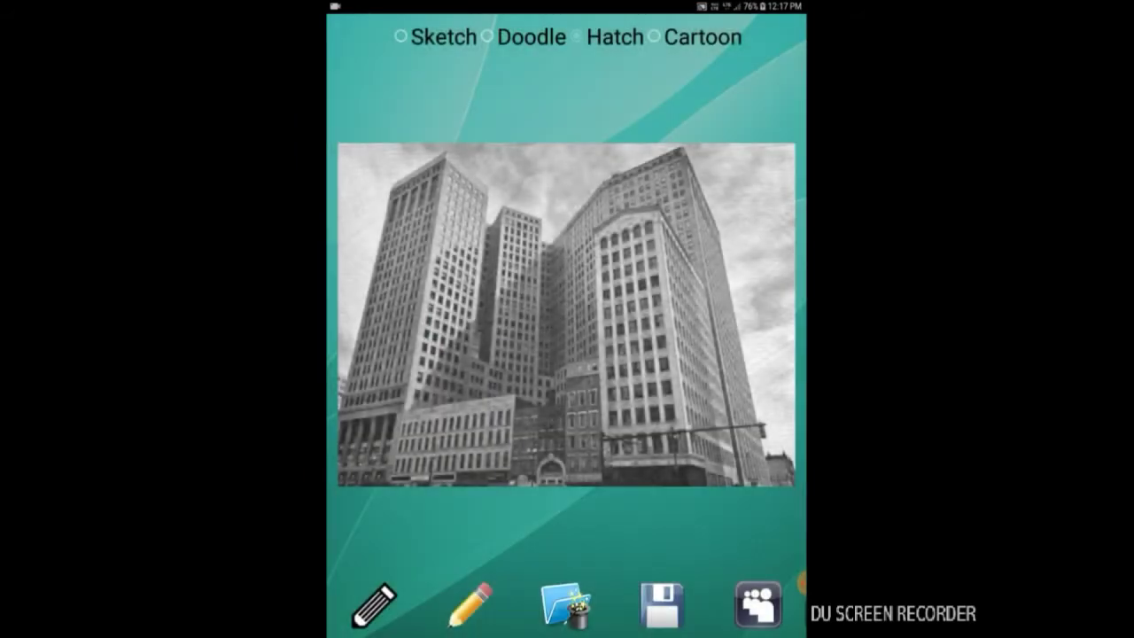
{"action": "left_click", "coordinate": [469, 604]}
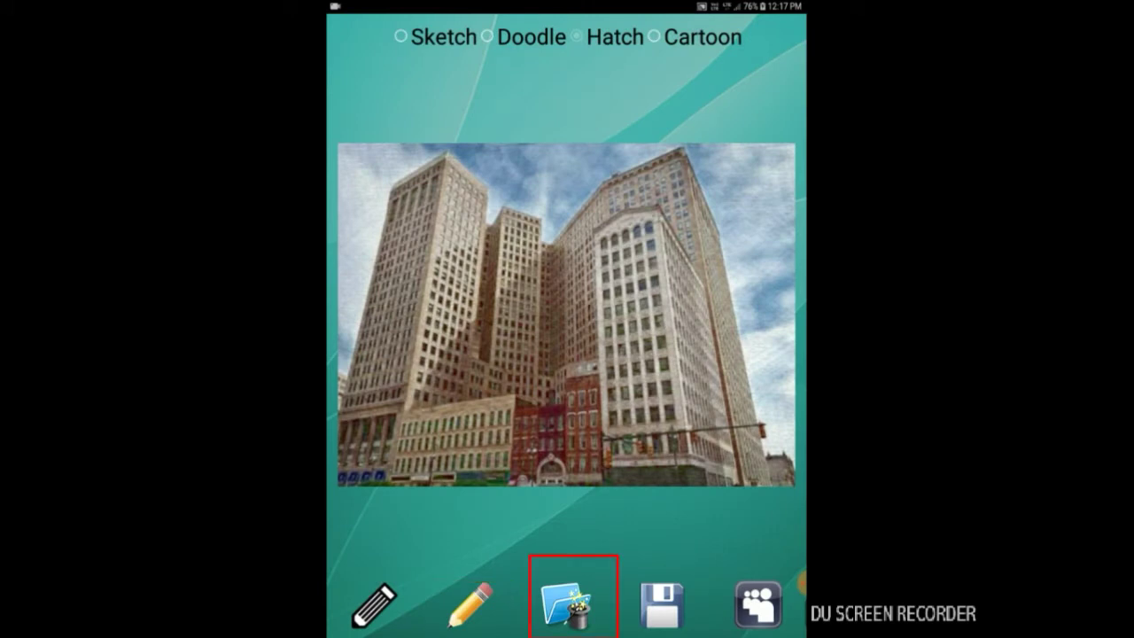
Step: Preview the first three colour filters, including black-and-white, and confirm the first filter
{"action": "left_click", "coordinate": [573, 595]}
{"action": "left_click", "coordinate": [373, 589]}
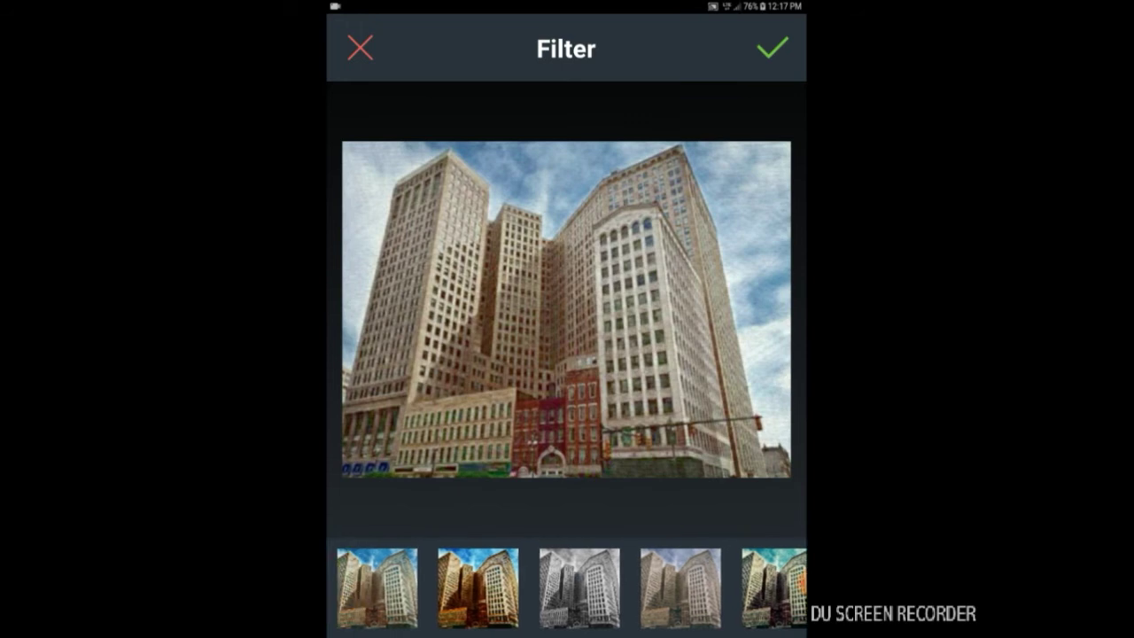
{"action": "left_click", "coordinate": [376, 588]}
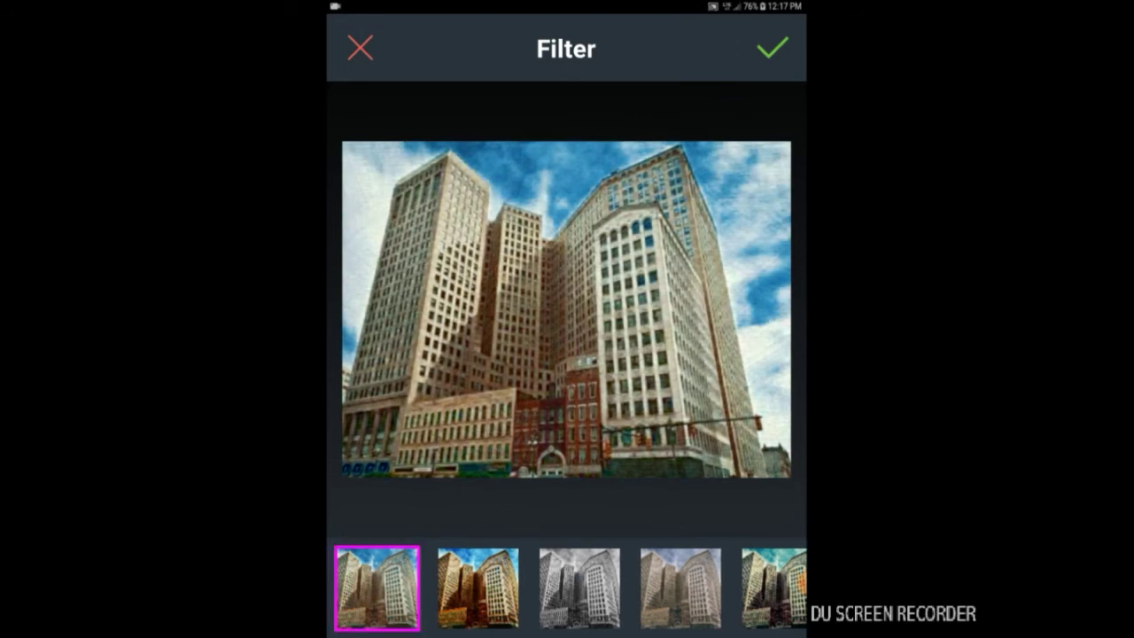
{"action": "left_click", "coordinate": [478, 588]}
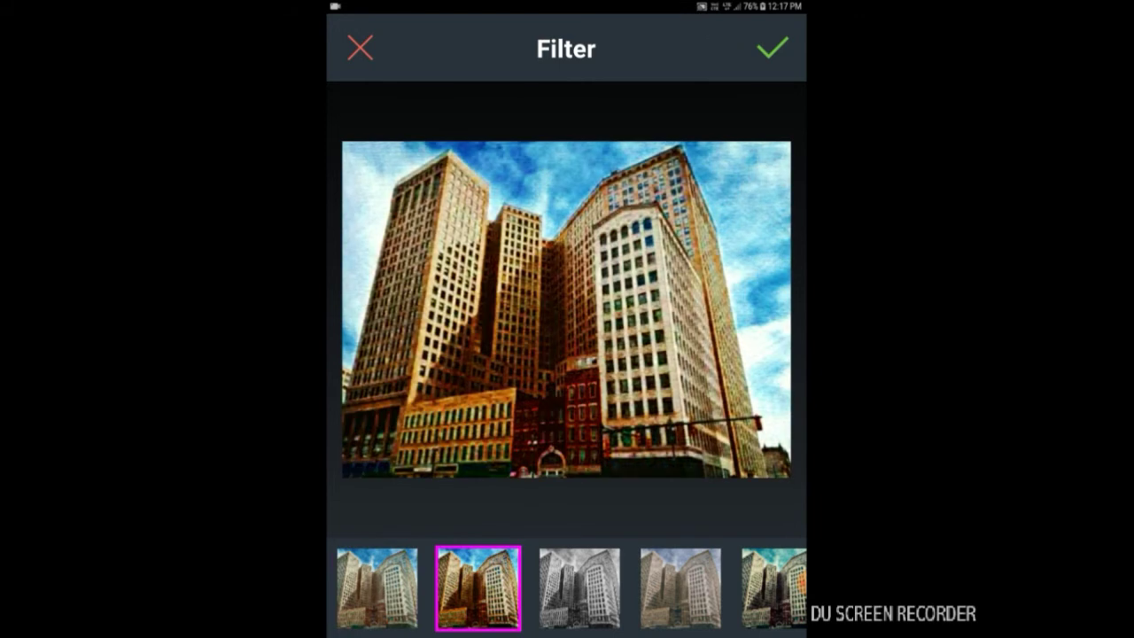
{"action": "left_click", "coordinate": [579, 588]}
{"action": "left_click", "coordinate": [459, 588]}
{"action": "left_click", "coordinate": [363, 588]}
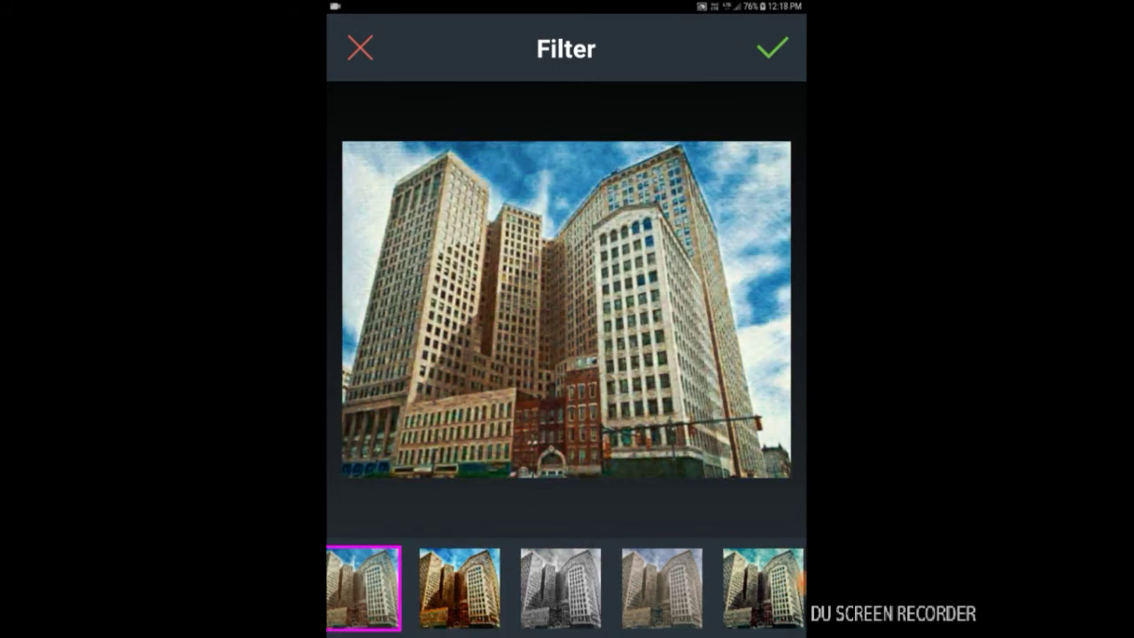
{"action": "left_click", "coordinate": [772, 48]}
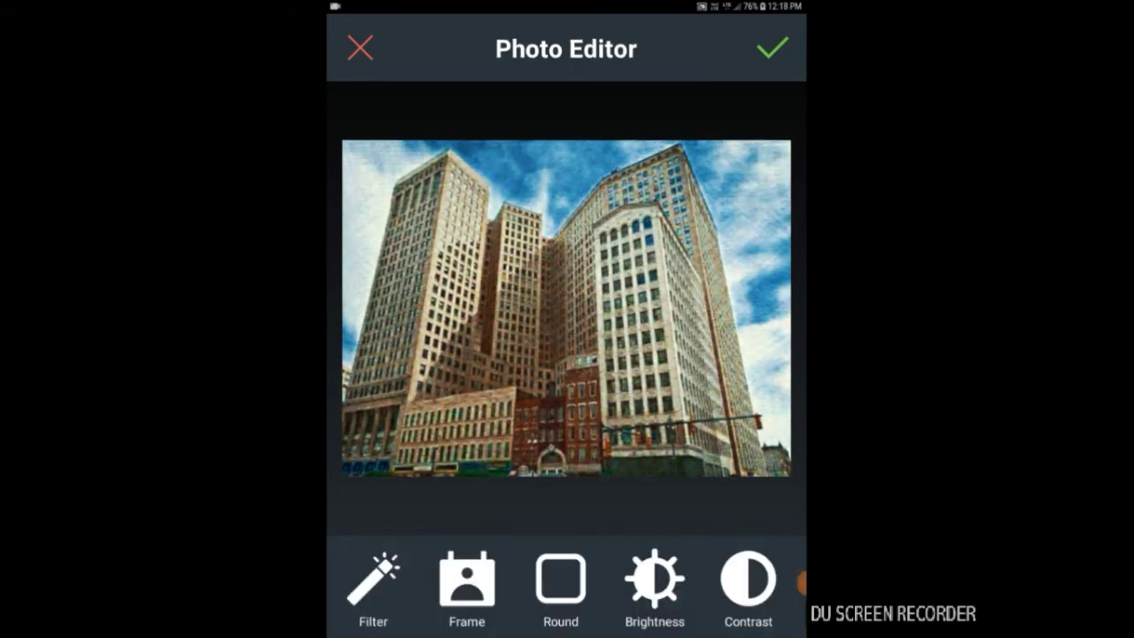
Step: Browse the frame thumbnails, trying an orange-red frame and then a white frame
{"action": "left_click", "coordinate": [467, 585]}
{"action": "scroll", "coordinate": [567, 598], "scroll_direction": "right", "scroll_amount": 5}
{"action": "scroll", "coordinate": [567, 598], "scroll_direction": "right", "scroll_amount": 5}
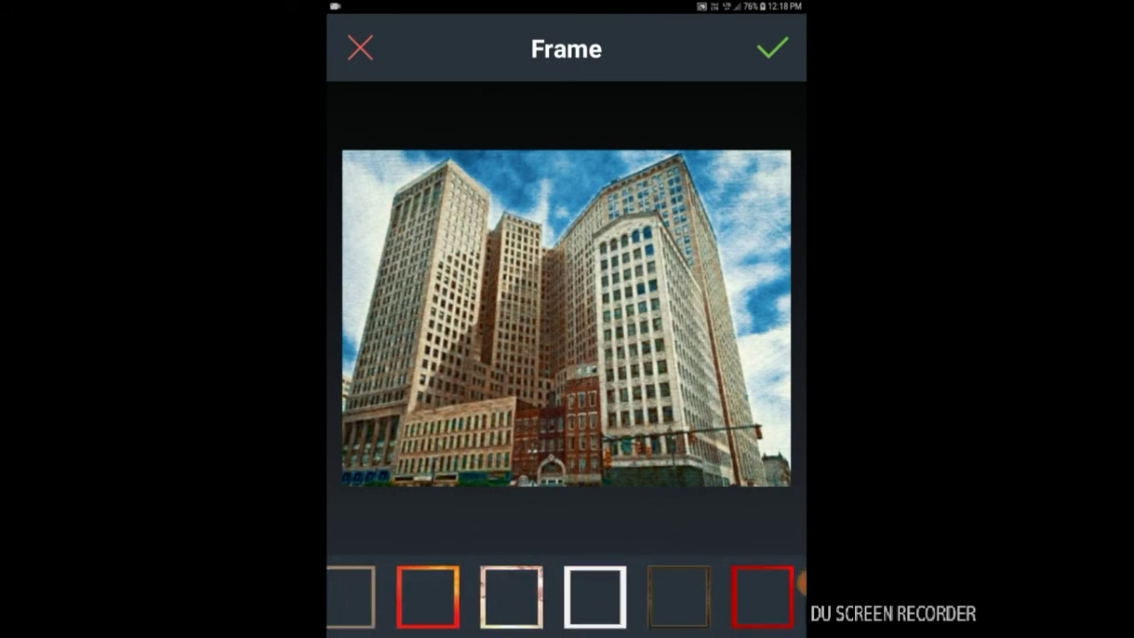
{"action": "scroll", "coordinate": [566, 598], "scroll_direction": "right", "scroll_amount": 5}
{"action": "scroll", "coordinate": [567, 598], "scroll_direction": "right", "scroll_amount": 5}
{"action": "left_click", "coordinate": [492, 596]}
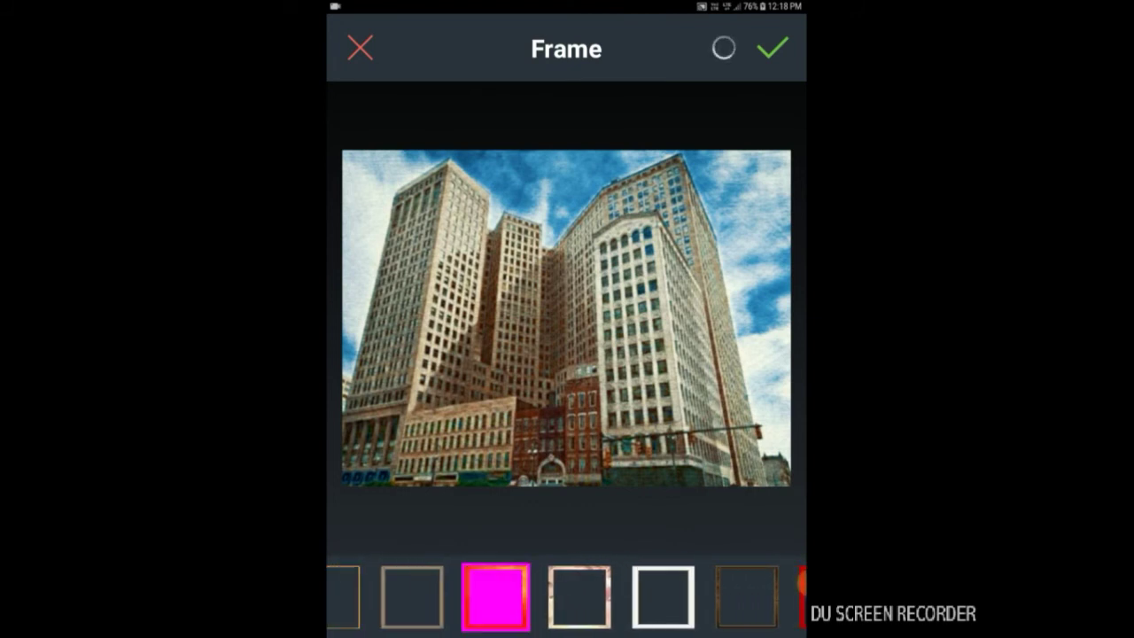
{"action": "scroll", "coordinate": [567, 596], "scroll_direction": "right", "scroll_amount": 2}
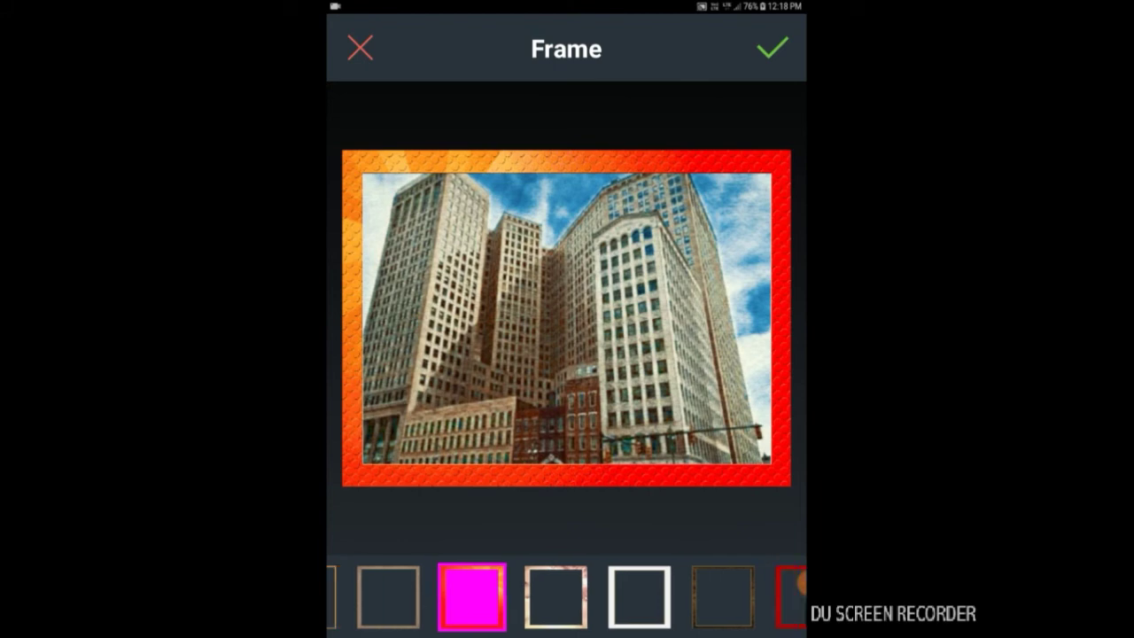
{"action": "left_click", "coordinate": [569, 596]}
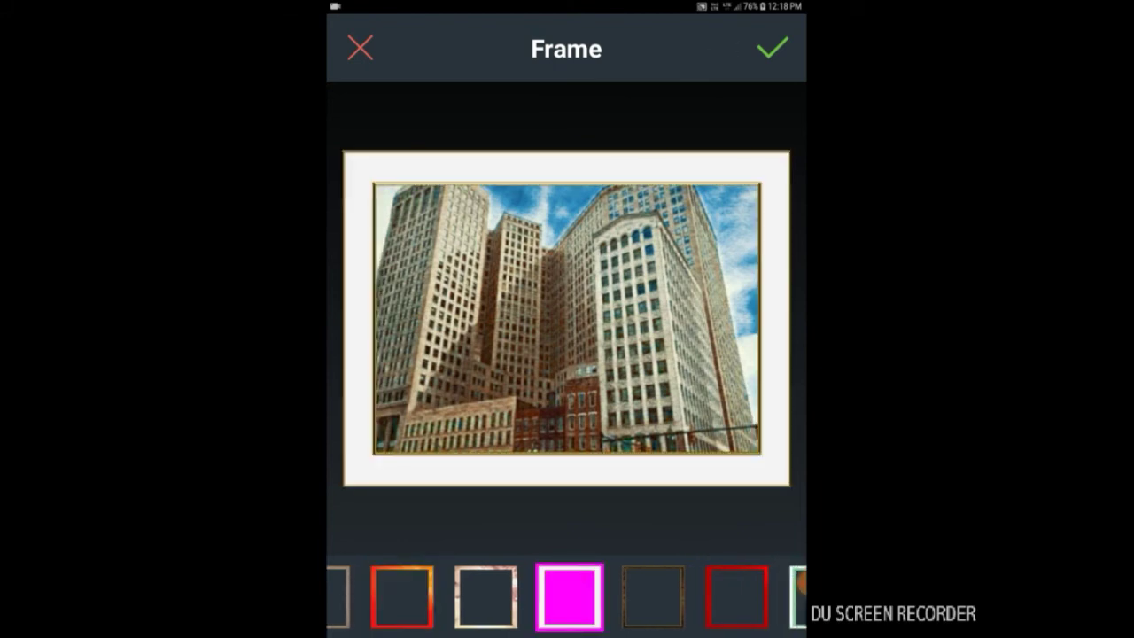
Step: Try a stamp-edge frame, then choose and confirm the purple frame
{"action": "scroll", "coordinate": [567, 596], "scroll_direction": "right", "scroll_amount": 3}
{"action": "scroll", "coordinate": [567, 596], "scroll_direction": "right", "scroll_amount": 2}
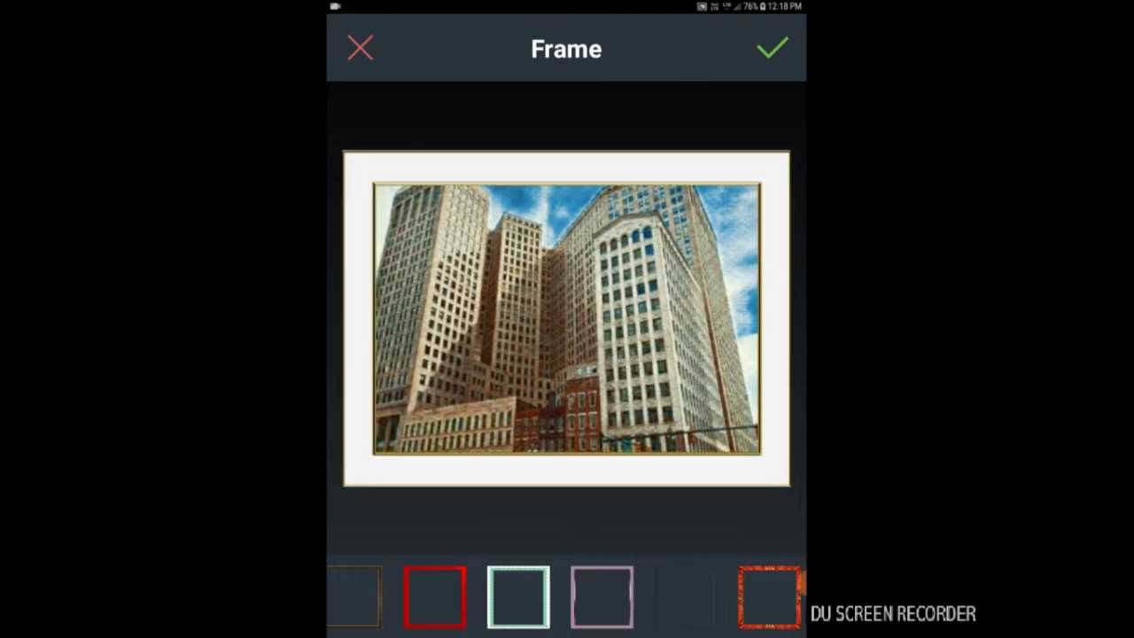
{"action": "scroll", "coordinate": [567, 596], "scroll_direction": "right", "scroll_amount": 3}
{"action": "left_click", "coordinate": [513, 596]}
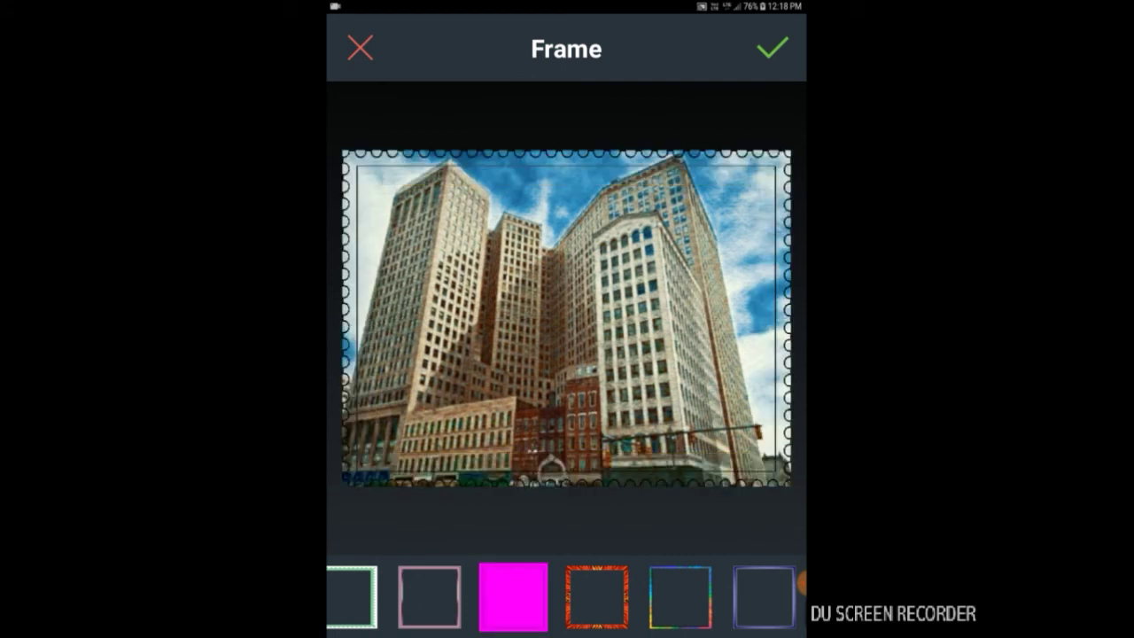
{"action": "left_click", "coordinate": [763, 596]}
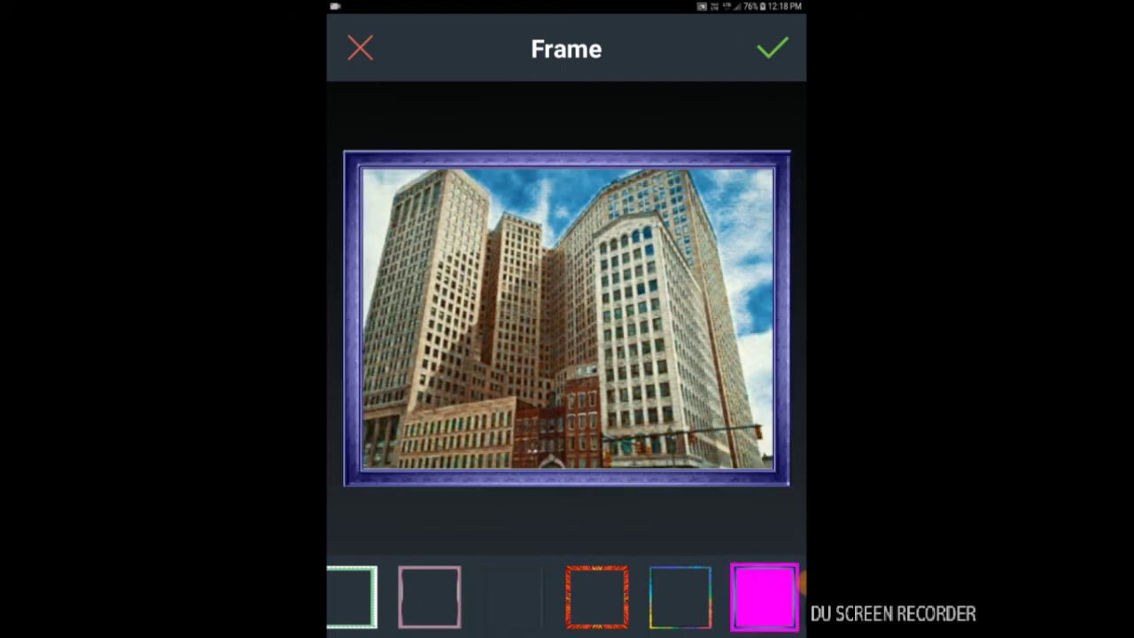
{"action": "left_click", "coordinate": [772, 48]}
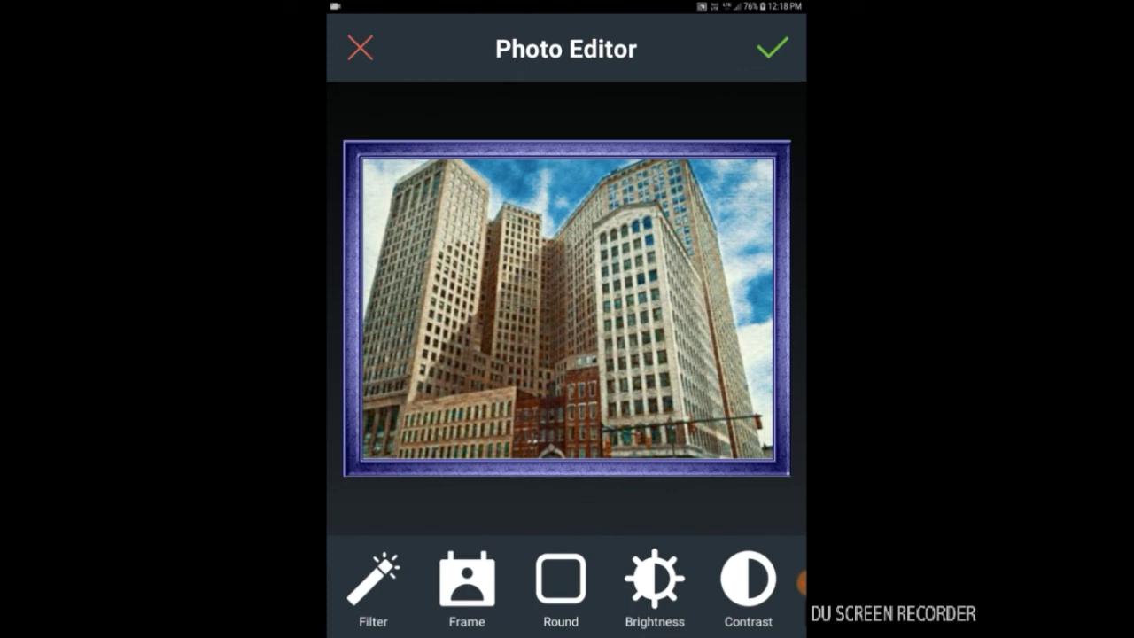
Step: Confirm the edits and save the finished image to the Pencil_Sketch folder
{"action": "left_click", "coordinate": [772, 49]}
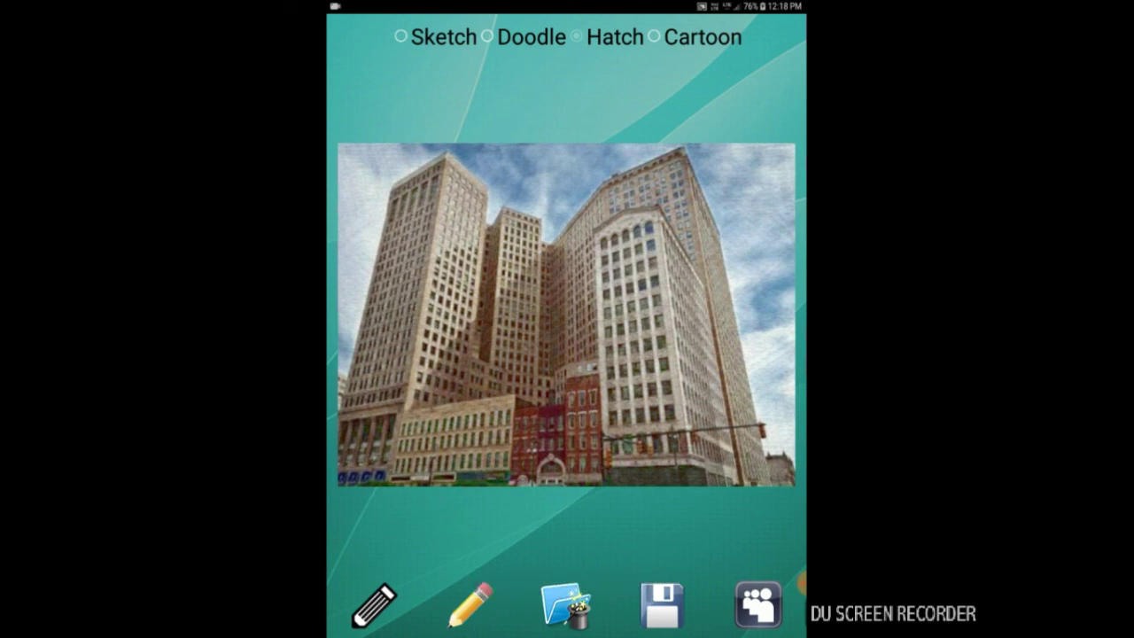
{"action": "left_click", "coordinate": [661, 605]}
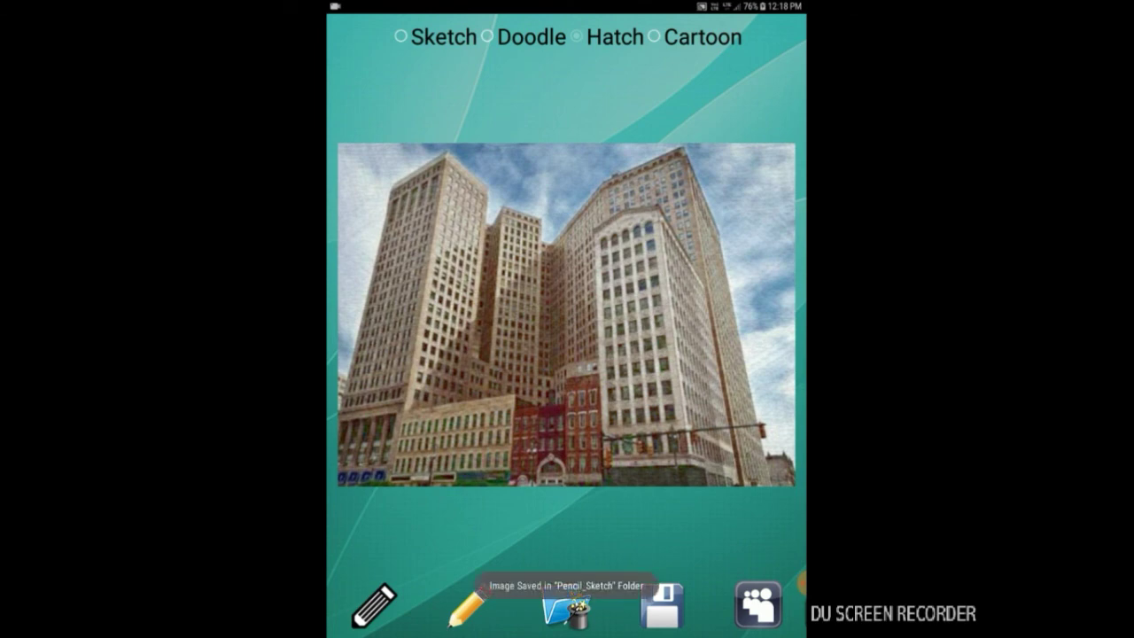